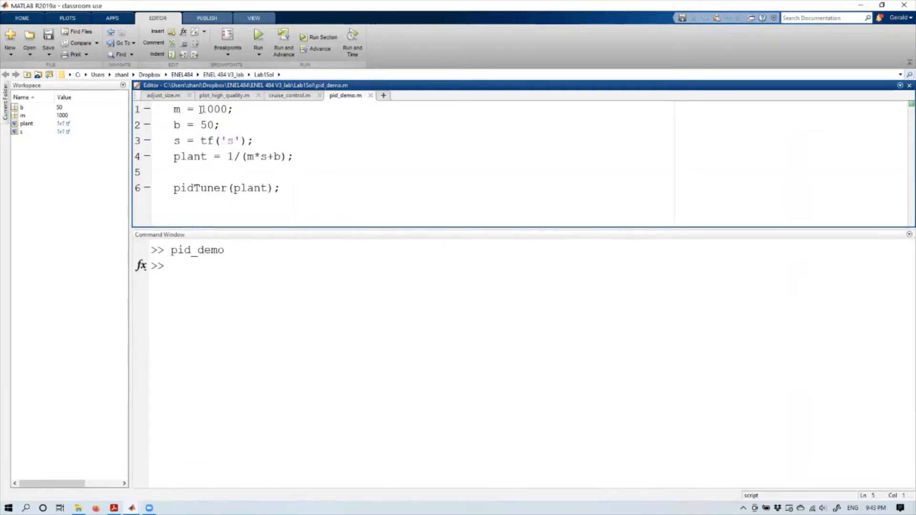
- Examine the pid_demo script's values for m and b, the plant transfer function and the pidTuner call
click(179, 125)
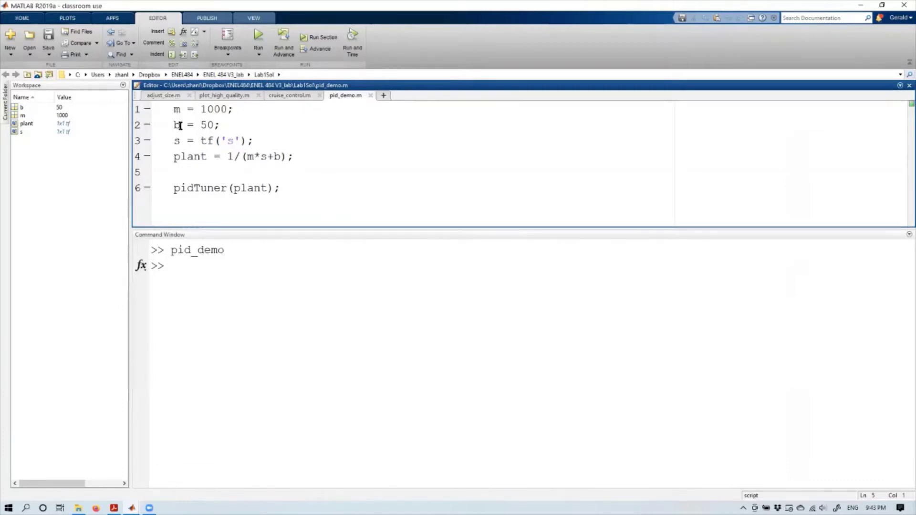
click(242, 126)
click(242, 109)
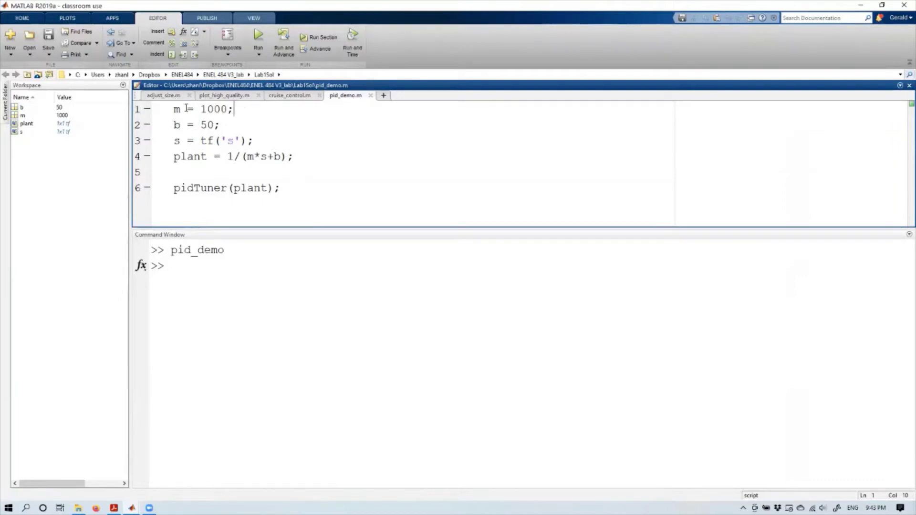
click(238, 124)
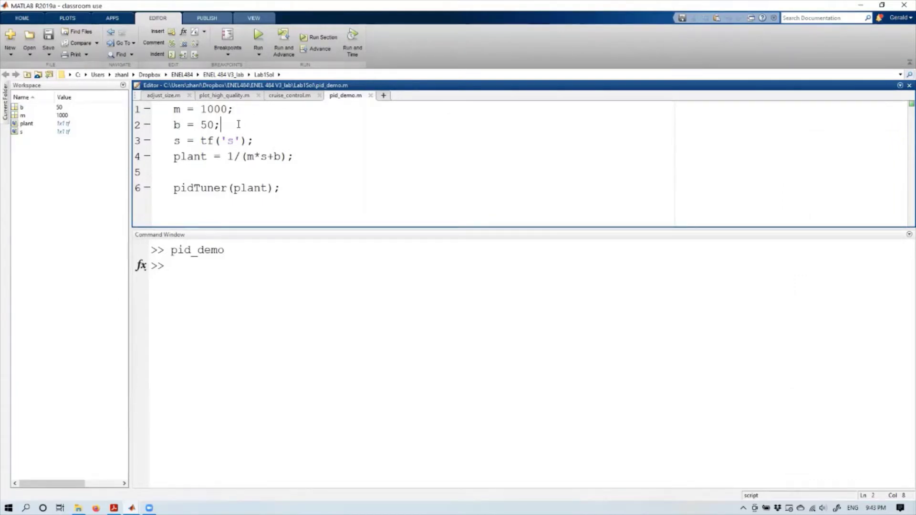
click(268, 141)
click(175, 158)
shift+click(294, 158)
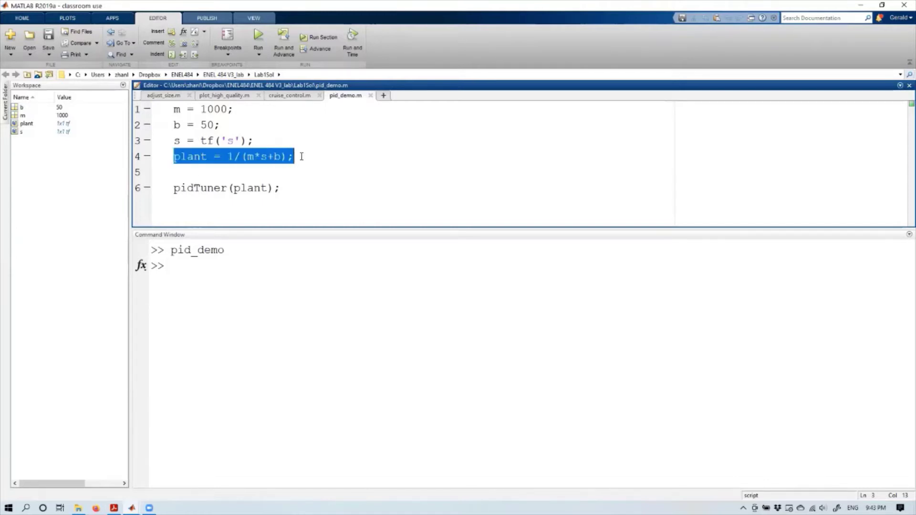
click(342, 168)
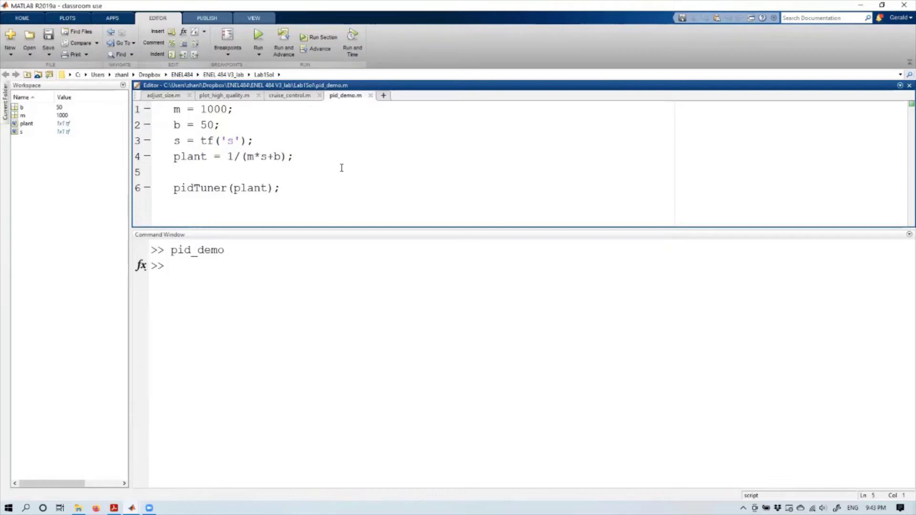
click(282, 188)
click(236, 187)
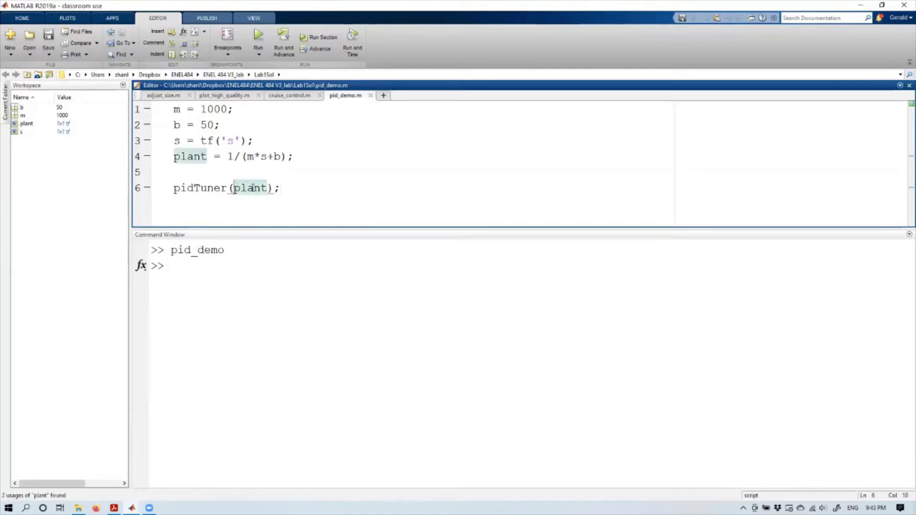
click(304, 189)
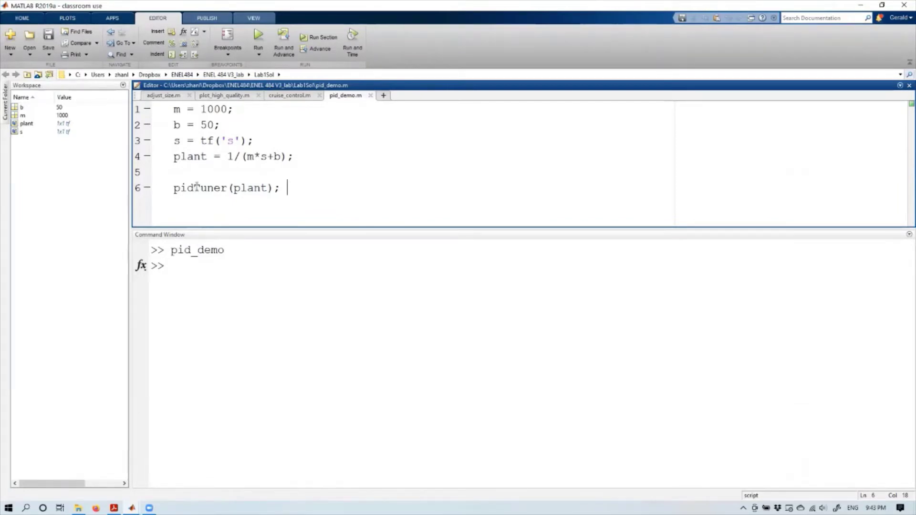
drag(194, 188, 201, 186)
click(287, 187)
- Display the command-line help for pidTuner and read through its control system configurations and usage notes
click(214, 281)
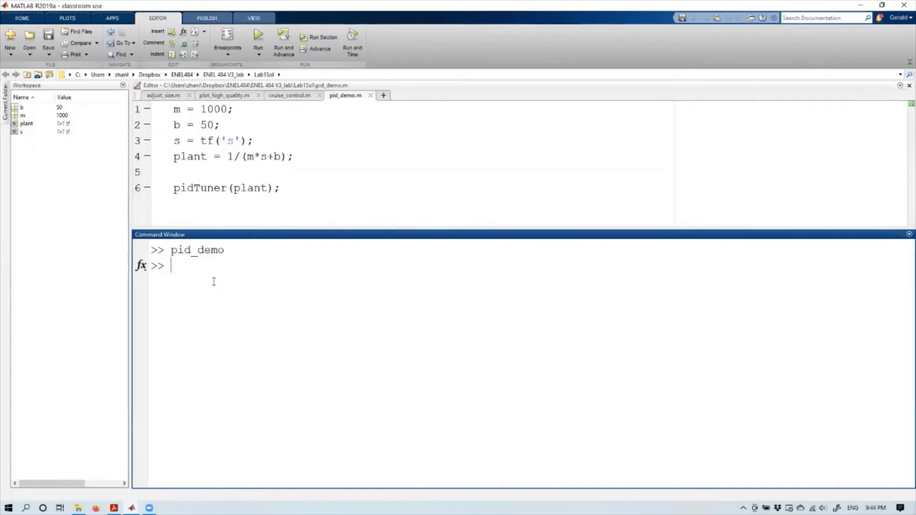
text(help pidTuner)
key(Return)
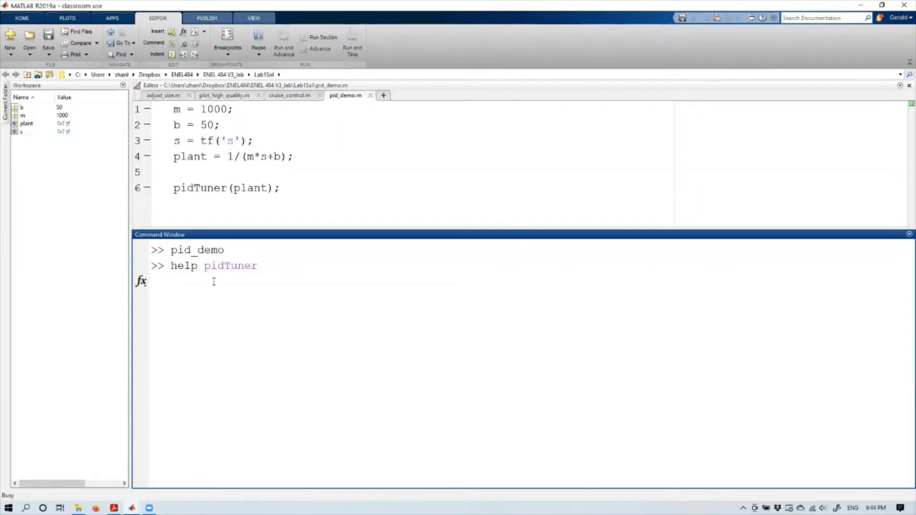
scroll(459, 353, up, 3)
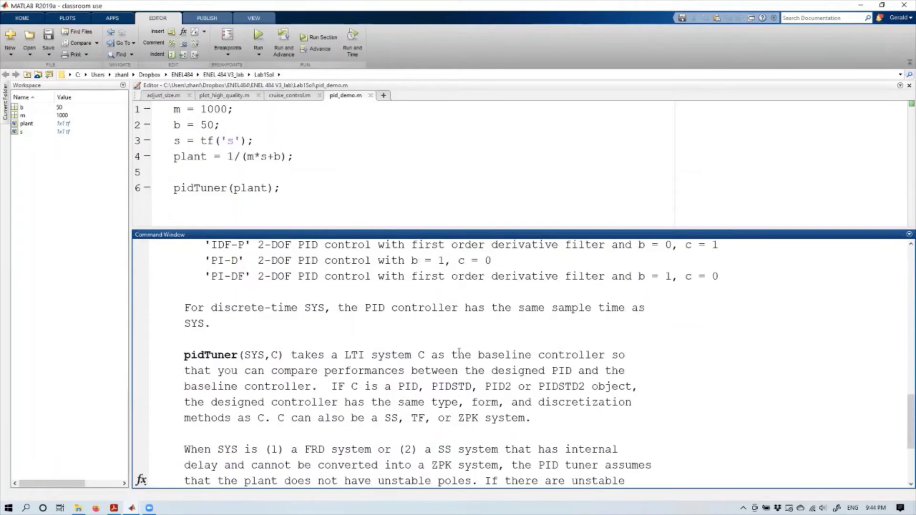
scroll(460, 353, up, 10)
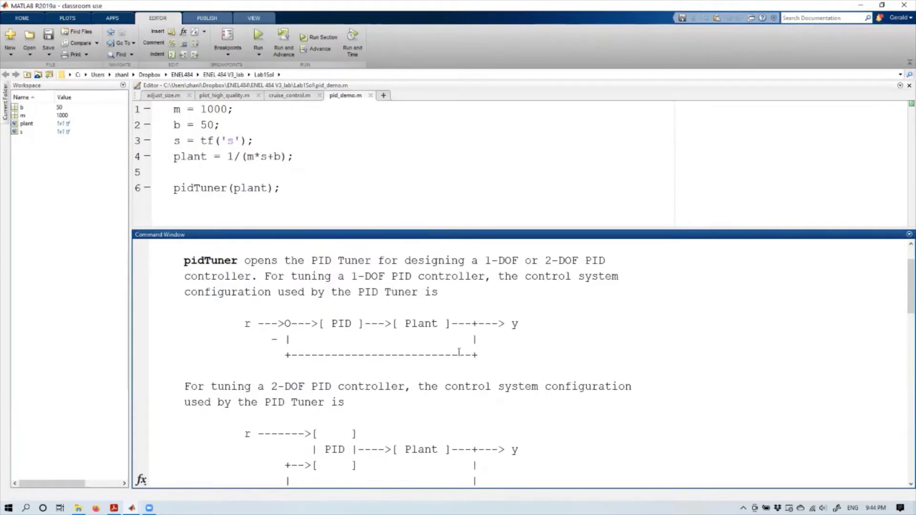
scroll(460, 354, up, 2)
scroll(460, 353, down, 15)
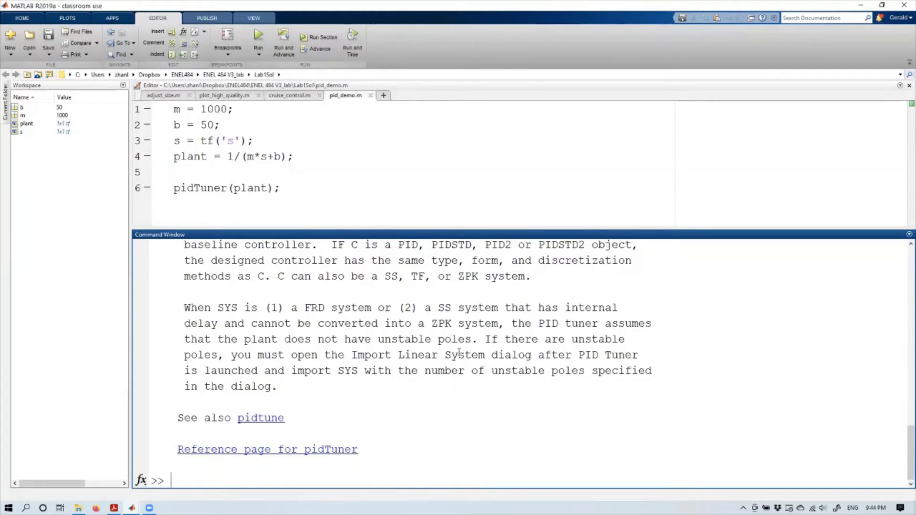
- Return to the script's pidTuner line, then switch to the PID Tuner window with the reference tracking step plot
click(305, 190)
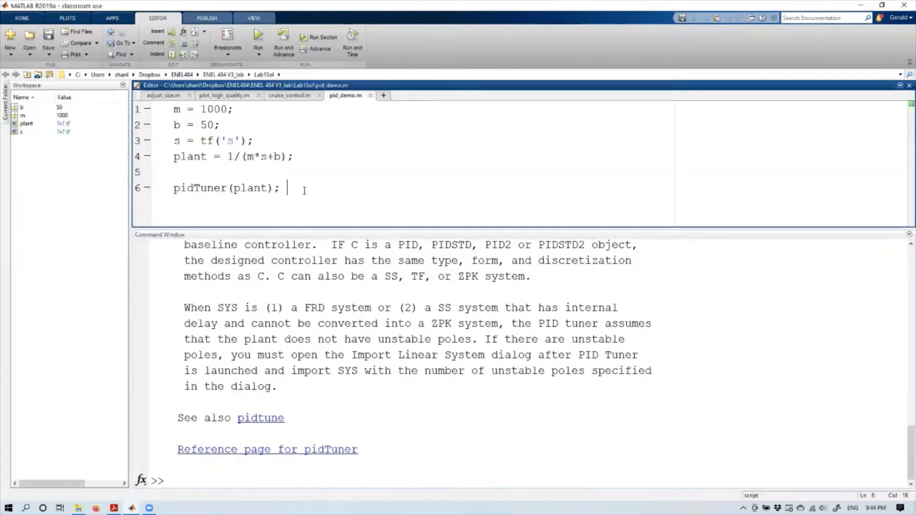
triple_click(306, 191)
click(321, 200)
click(132, 508)
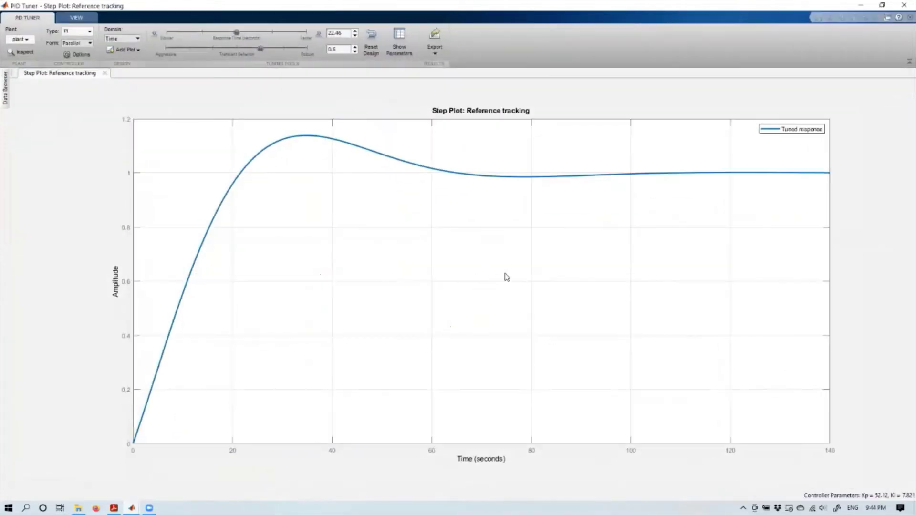
click(210, 478)
- Review the available plant sources, controller types, design domains and additional step and Bode plots without changing any of them
click(20, 39)
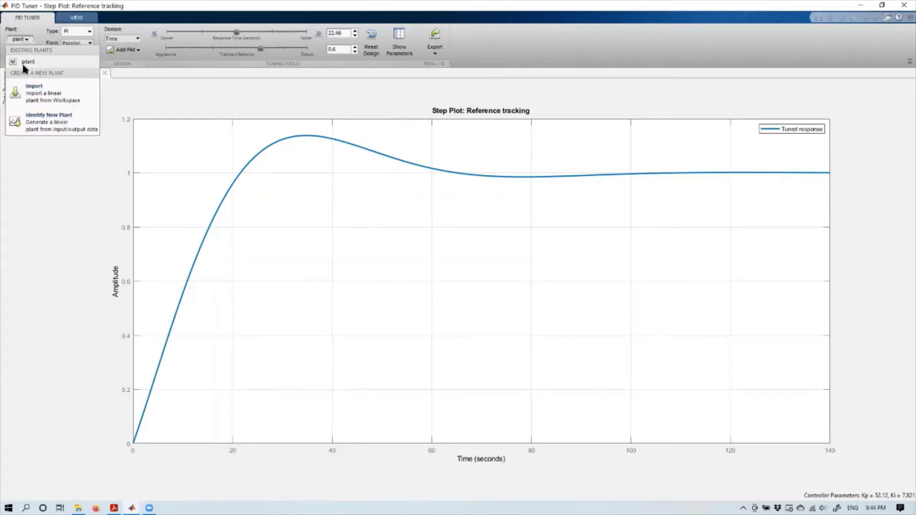
click(135, 96)
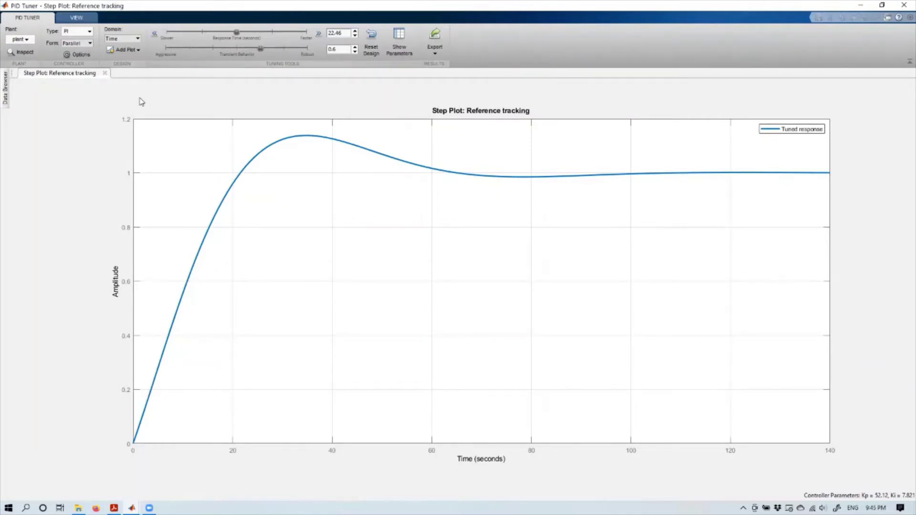
click(81, 33)
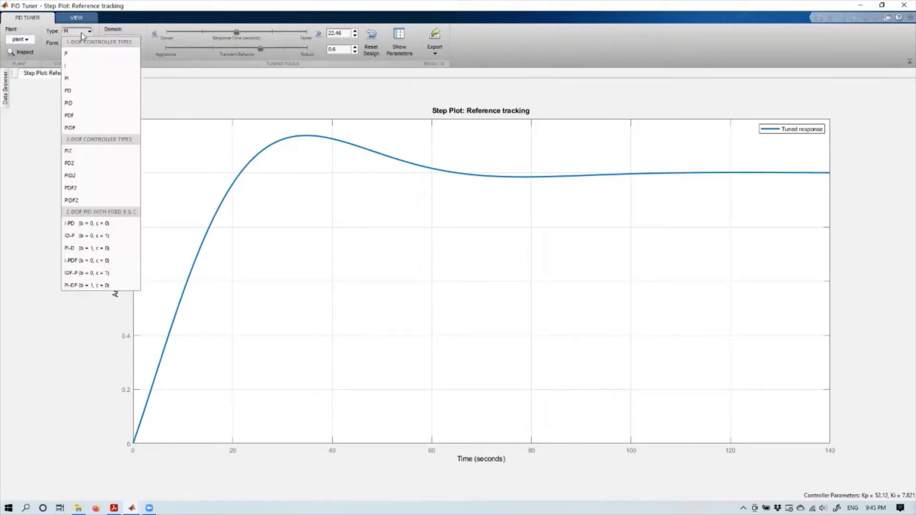
click(25, 125)
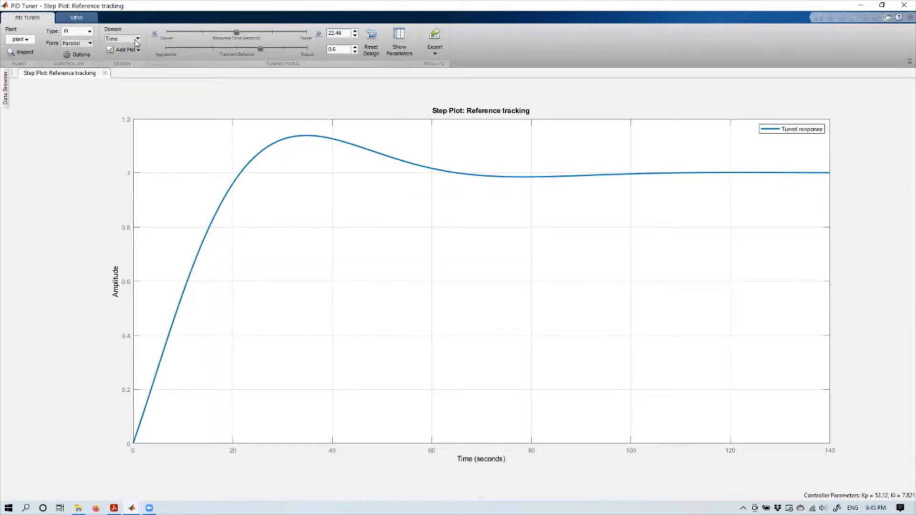
click(136, 40)
click(140, 16)
click(133, 53)
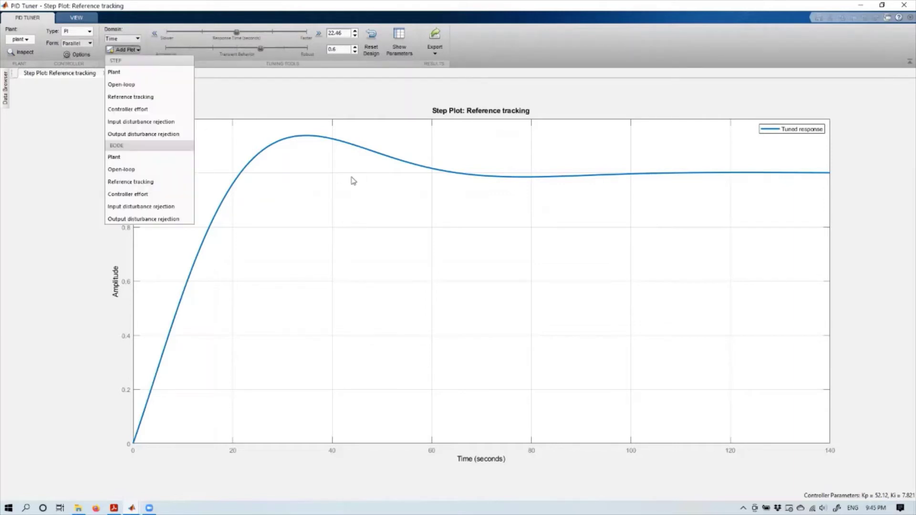
click(73, 145)
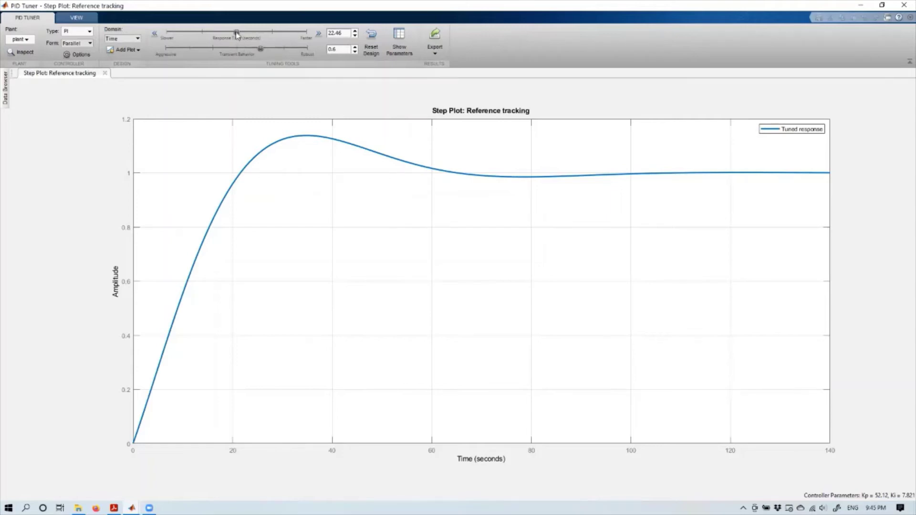
- Slow the response time to about 40.87 seconds and show the controller parameters table, placed clear of the response peak
mouse_move(236, 35)
mouse_down()
mouse_move(276, 40)
mouse_move(227, 32)
mouse_up()
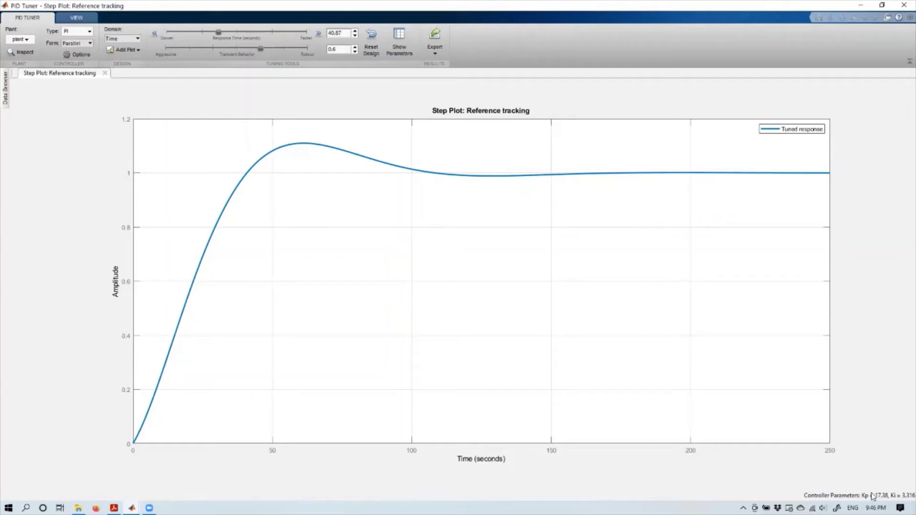
click(395, 45)
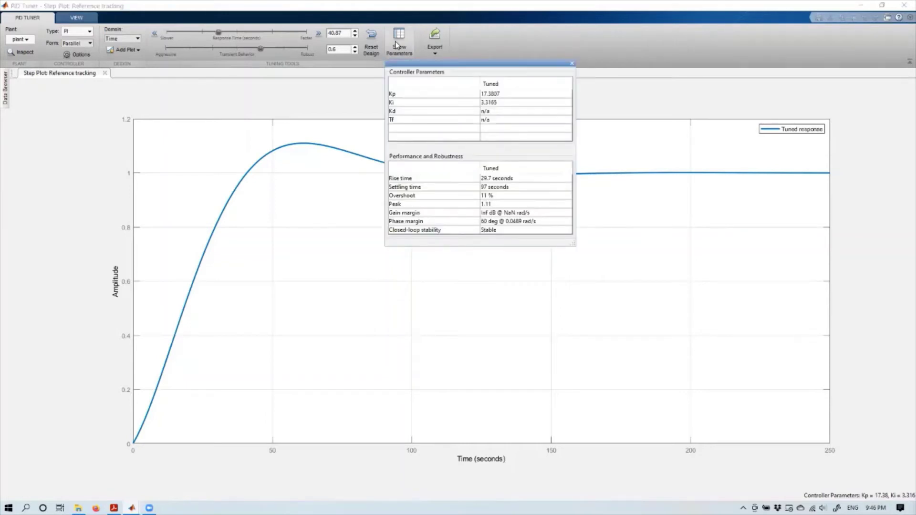
drag(511, 64, 522, 70)
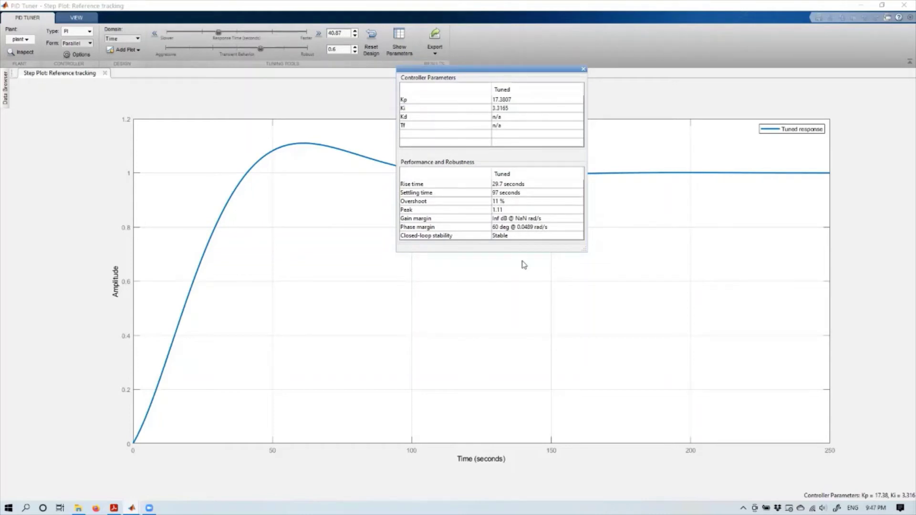
drag(503, 70, 720, 211)
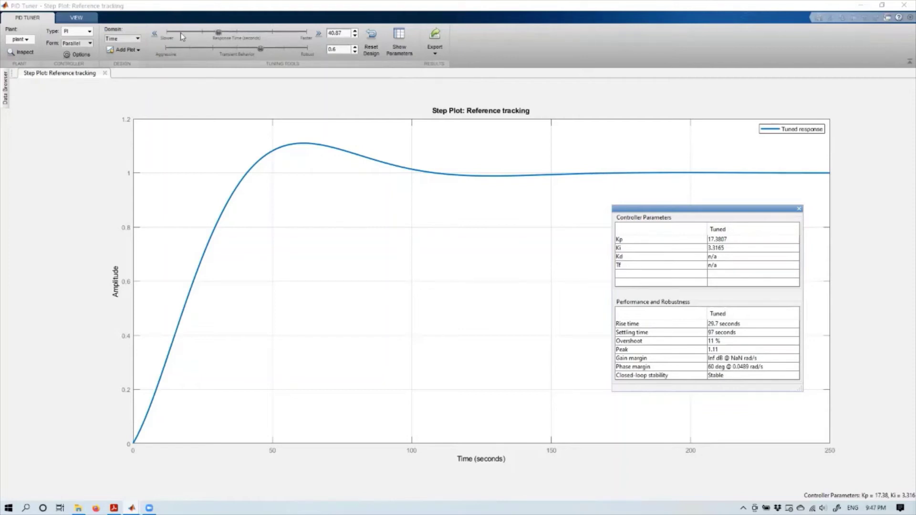
- Speed up the response, then set the response time to exactly 6 seconds
click(221, 32)
drag(240, 35, 278, 35)
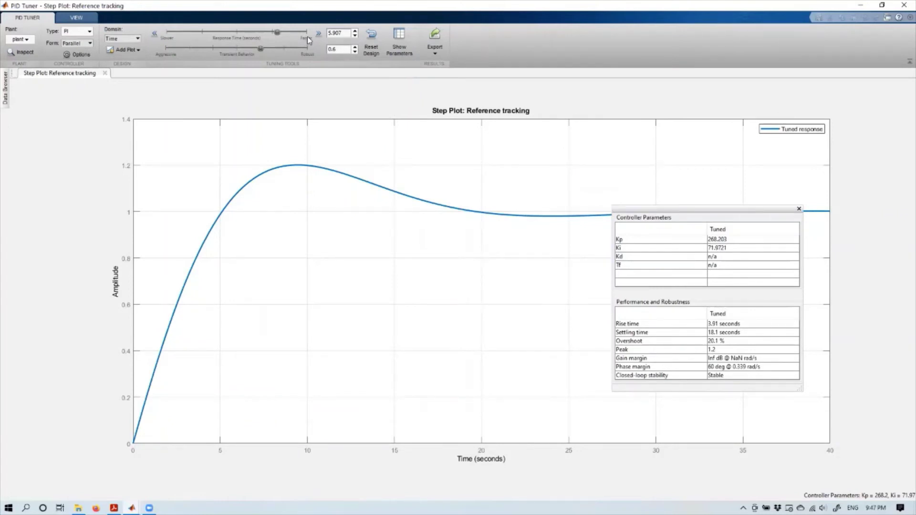
click(339, 34)
key(BackSpace)
text(6)
key(Return)
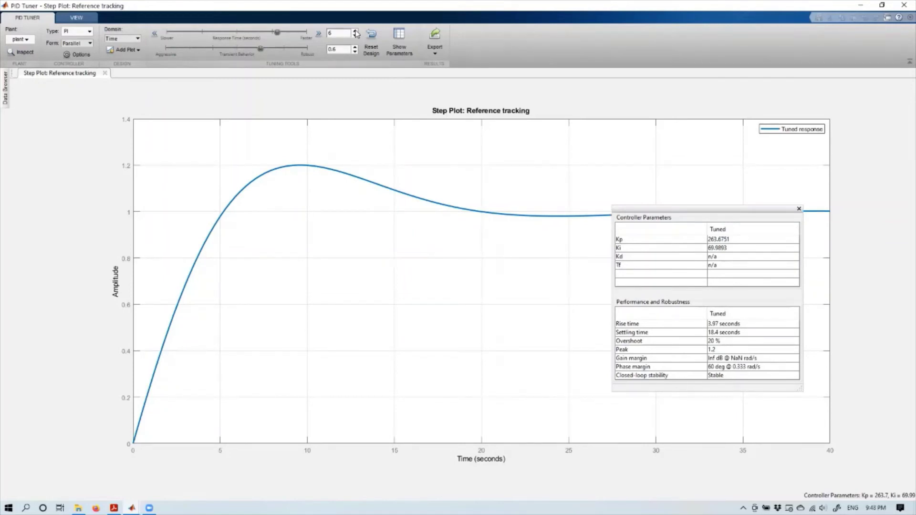
- Nudge the response time up and down in small increments, ending at 5.962 seconds
click(356, 31)
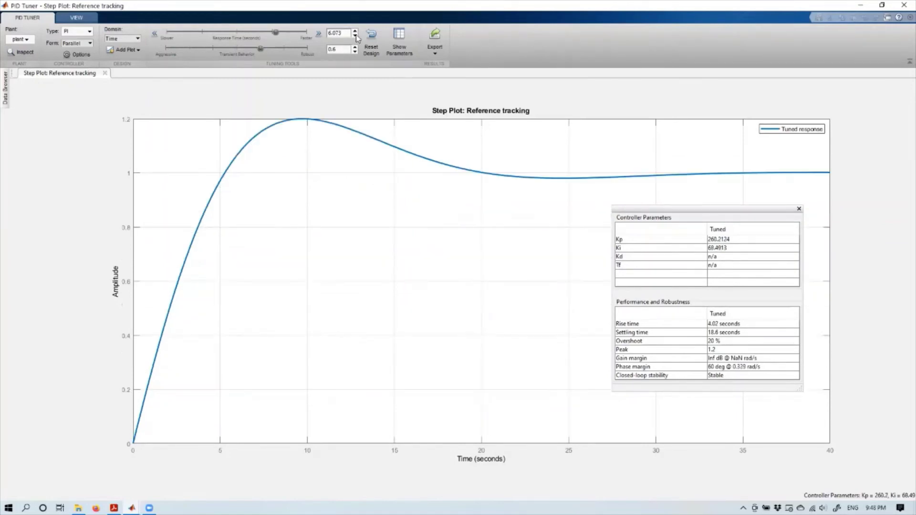
click(355, 31)
click(355, 36)
click(355, 36)
click(356, 37)
click(355, 32)
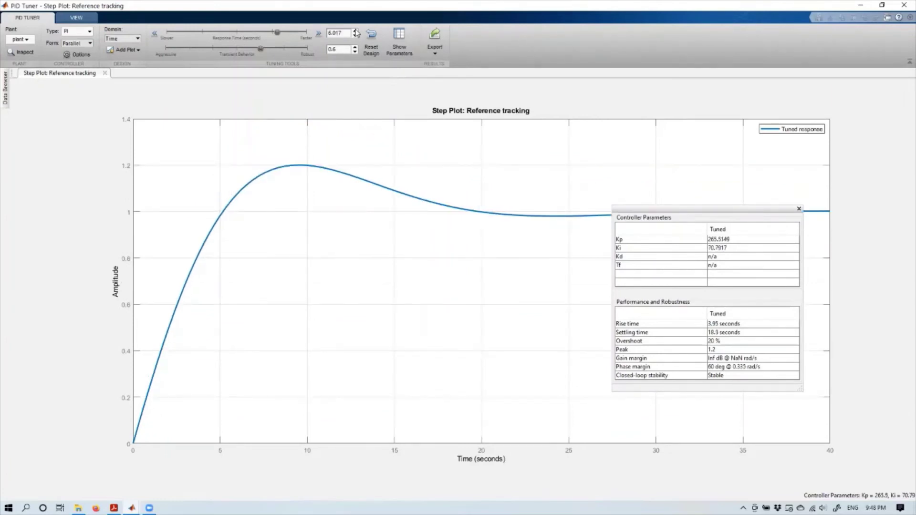
click(355, 38)
- Shift the response time range two decades faster to 0.05962 seconds, then back to 5.962 seconds
click(318, 34)
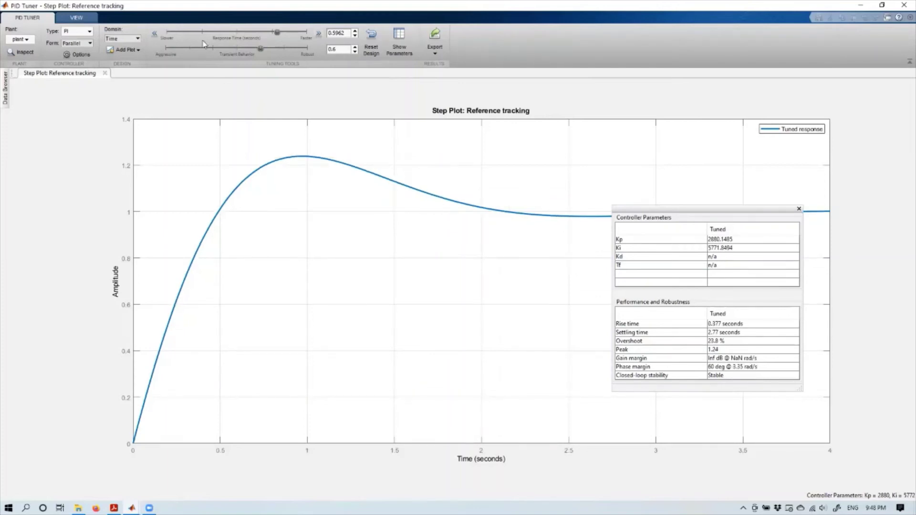
click(319, 33)
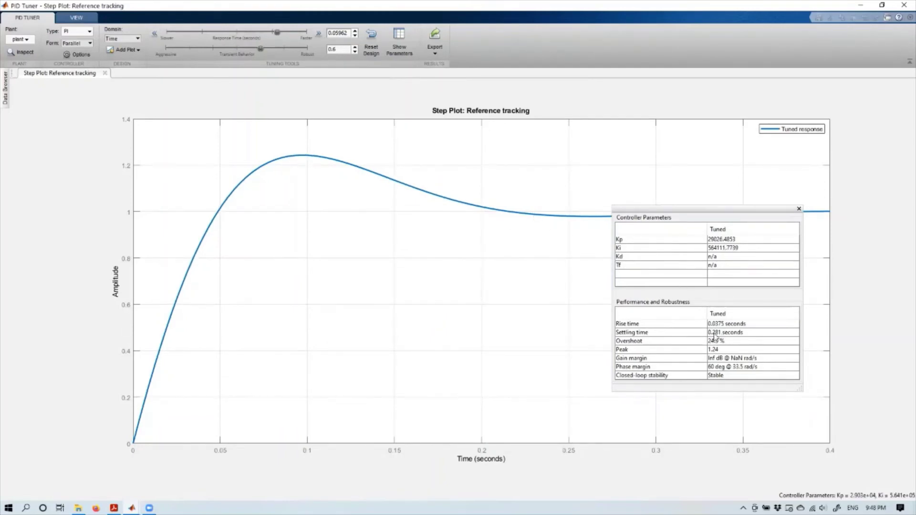
click(155, 33)
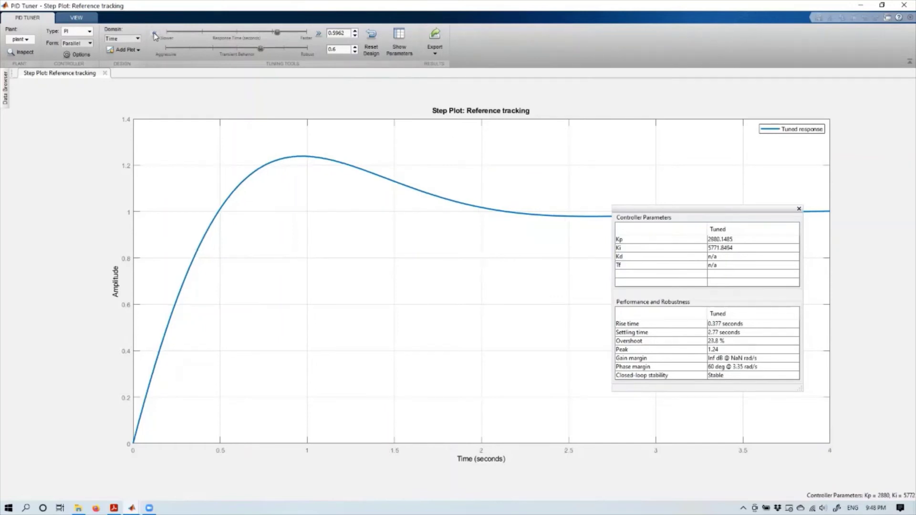
click(155, 34)
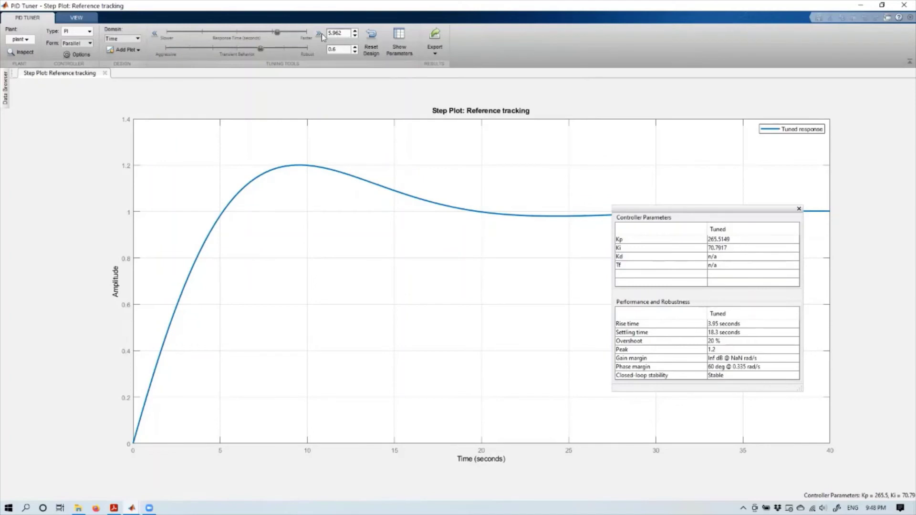
- Adjust the response time to about 4.087 seconds and make the transient behavior more robust, at about 0.78
drag(276, 32, 270, 32)
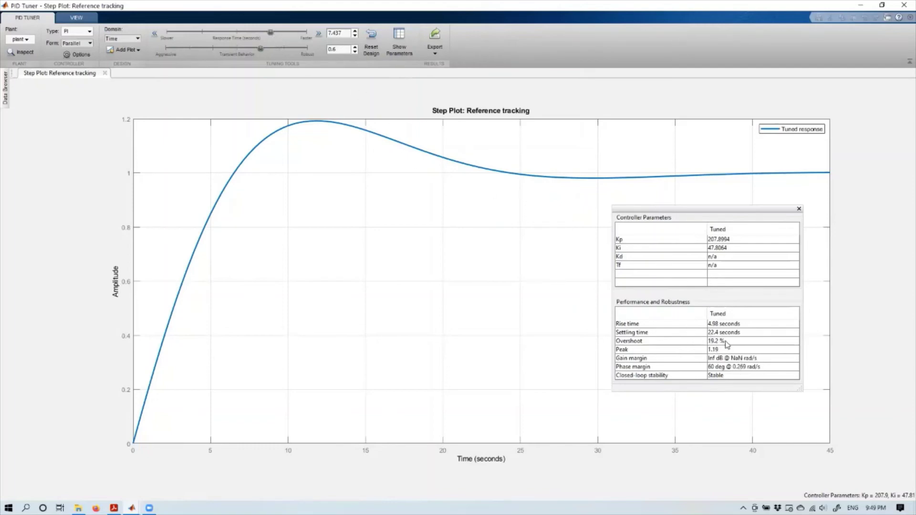
drag(272, 36, 290, 37)
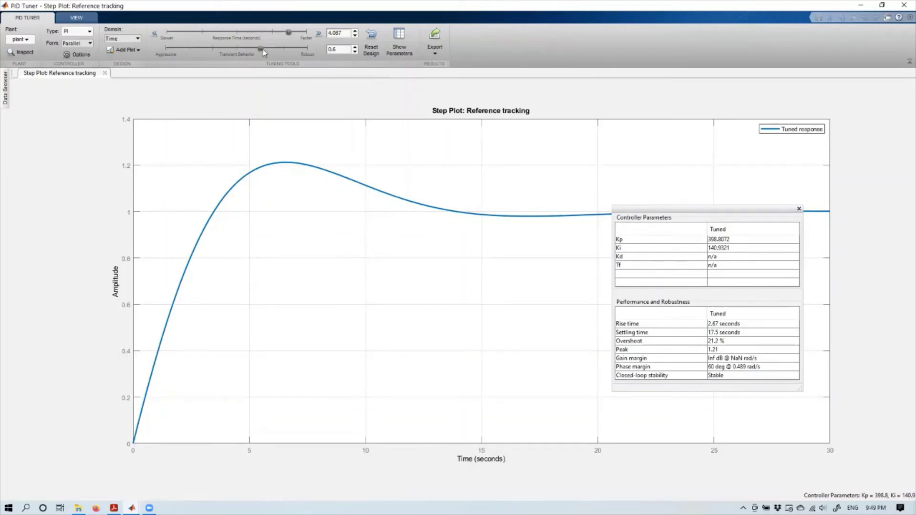
drag(261, 48, 287, 47)
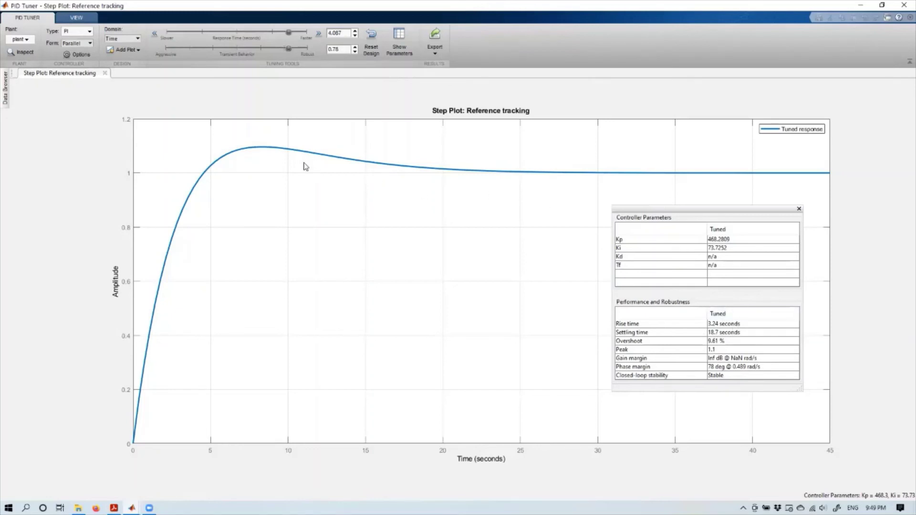
- Slow the response time to about 15.54 seconds and make the transient behavior more aggressive, at about 0.45
drag(287, 32, 247, 33)
drag(294, 50, 237, 50)
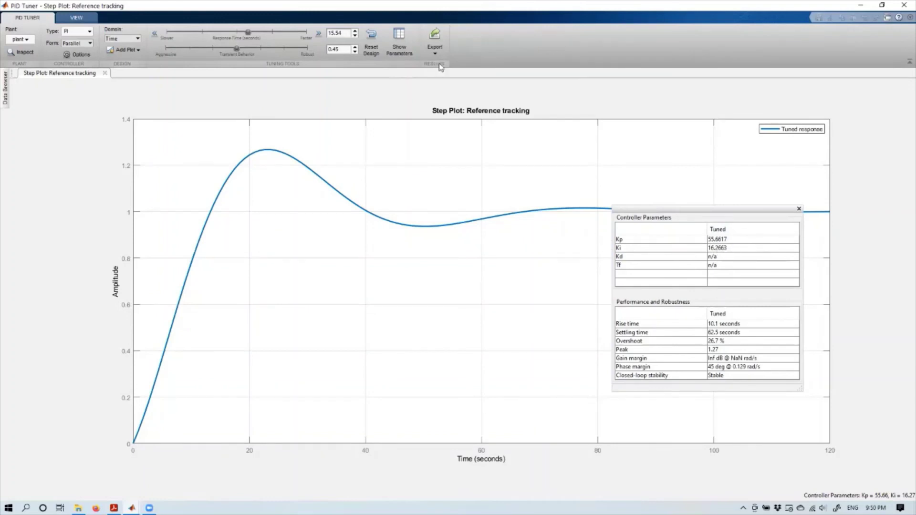
- Export only the tuned PID controller to the workspace as C, leaving the plant model out
click(435, 35)
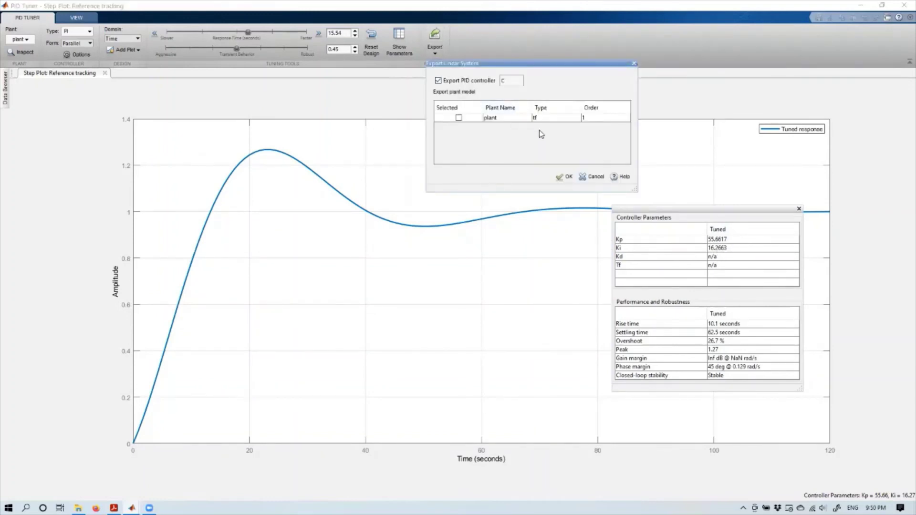
double_click(513, 80)
text(c)
click(564, 178)
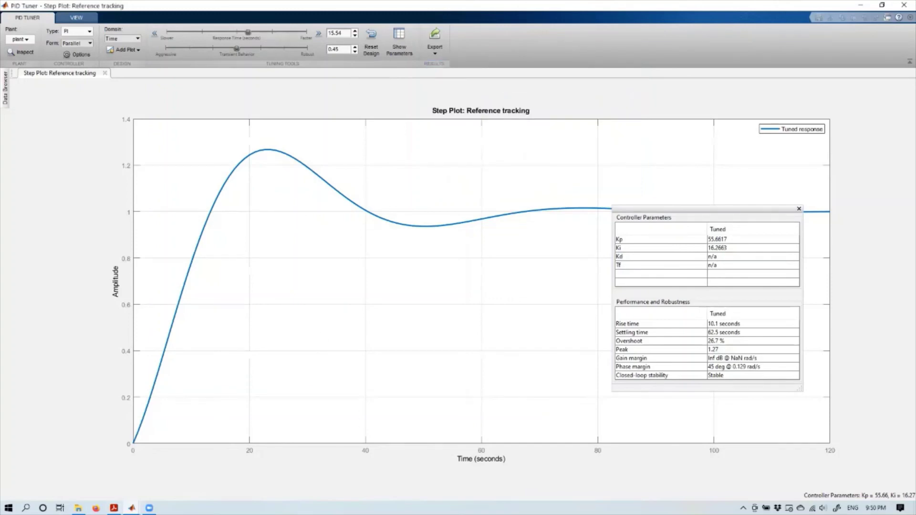
- Switch to the main MATLAB window and display the exported controller C in the Command Window
click(131, 508)
click(90, 462)
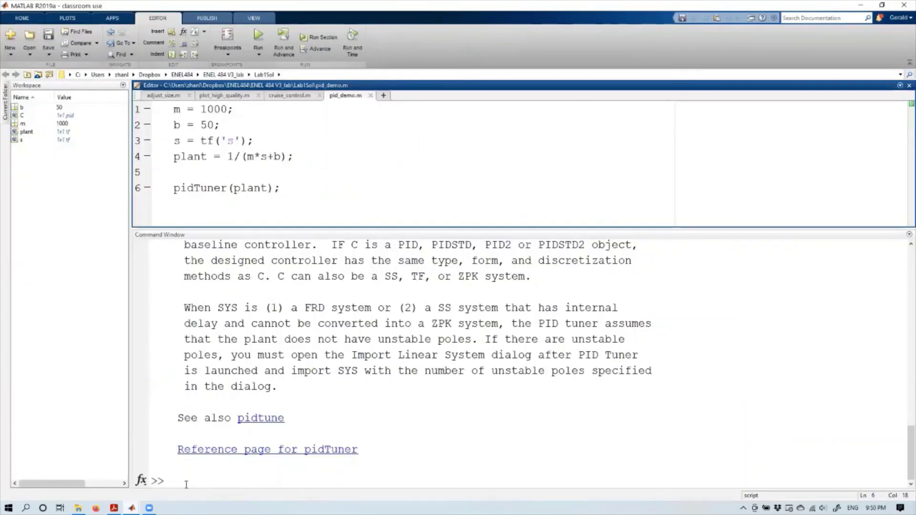
click(20, 116)
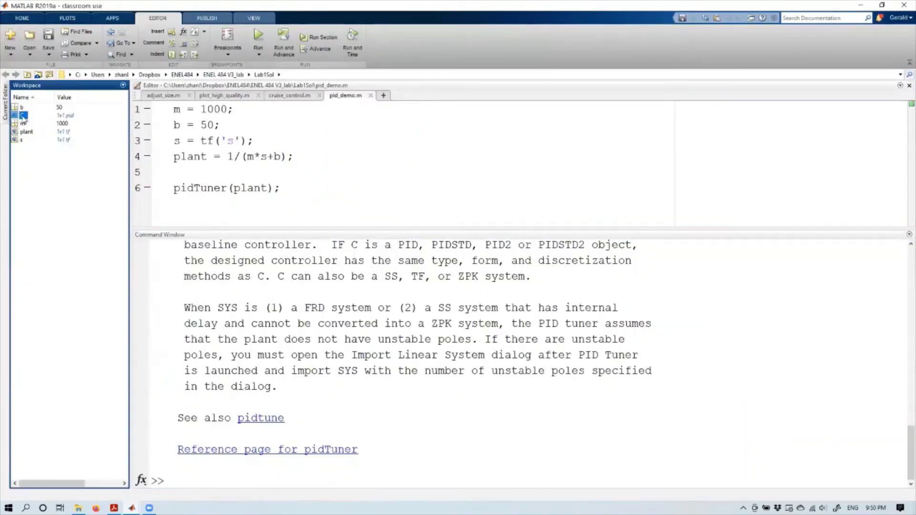
click(213, 480)
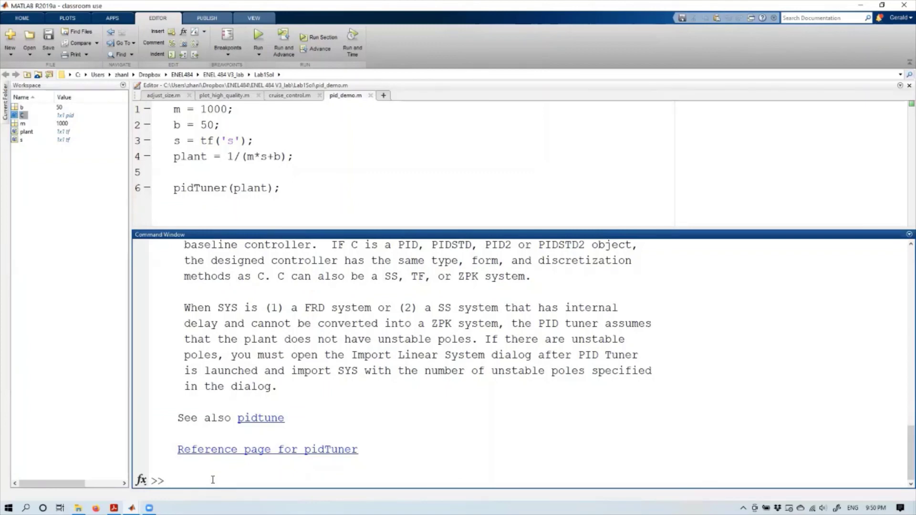
text(C)
key(Return)
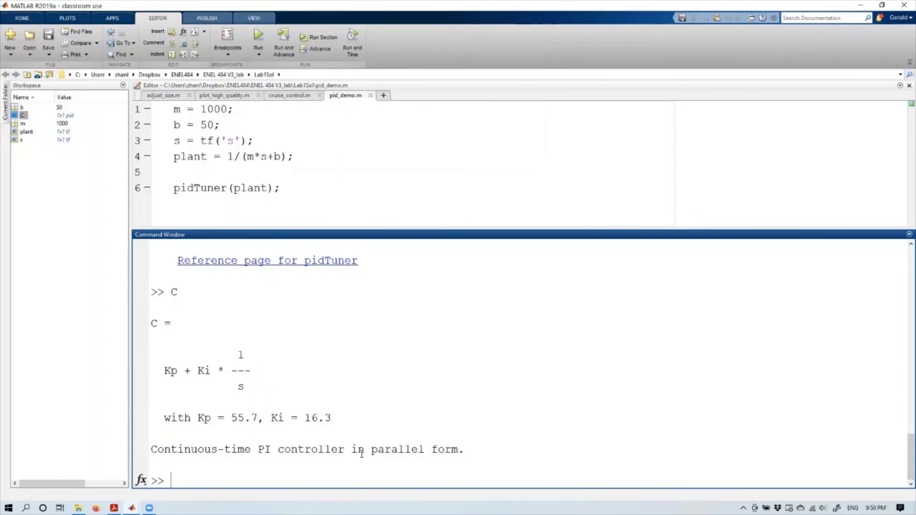
- Enter a command that converts the controller C to a transfer function named Ct using tf
text(c)
key(BackSpace)
text(Ct = tf(c)
key(BackSpace)
text(C)
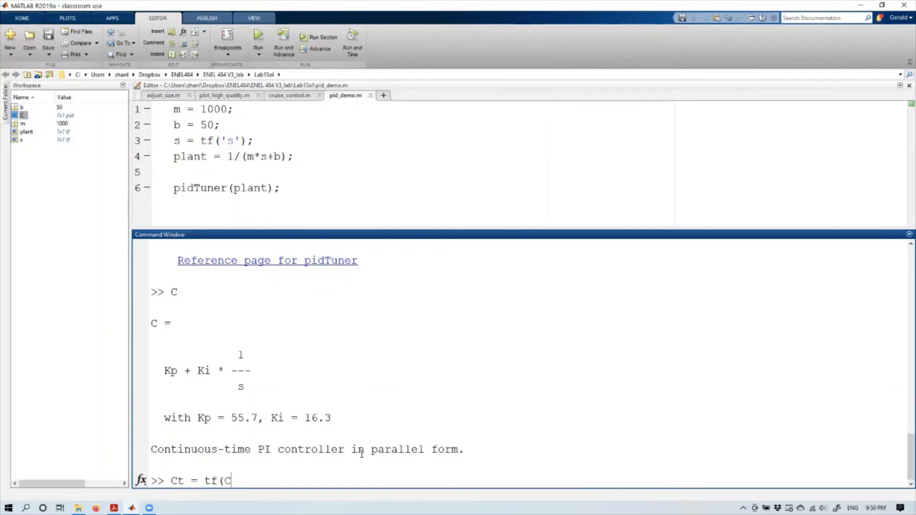